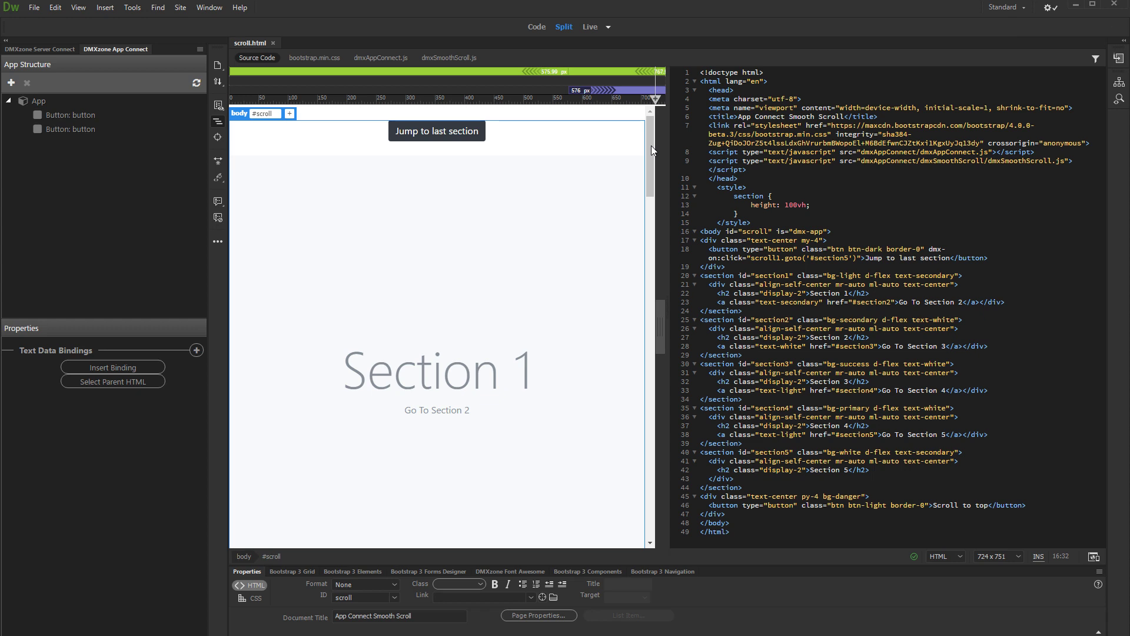
pyautogui.moveTo(651, 146); pyautogui.dragTo(654, 502)
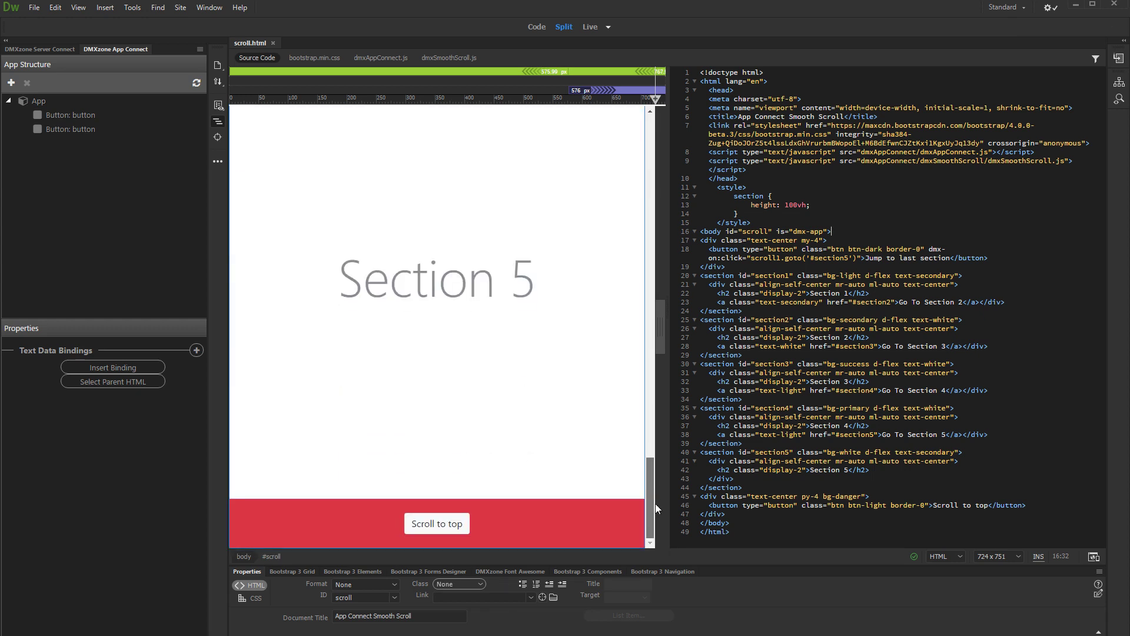
# Add an Animation > Smooth Scroll component named scroll1 to the app root
pyautogui.click(451, 527)
pyautogui.click(27, 100)
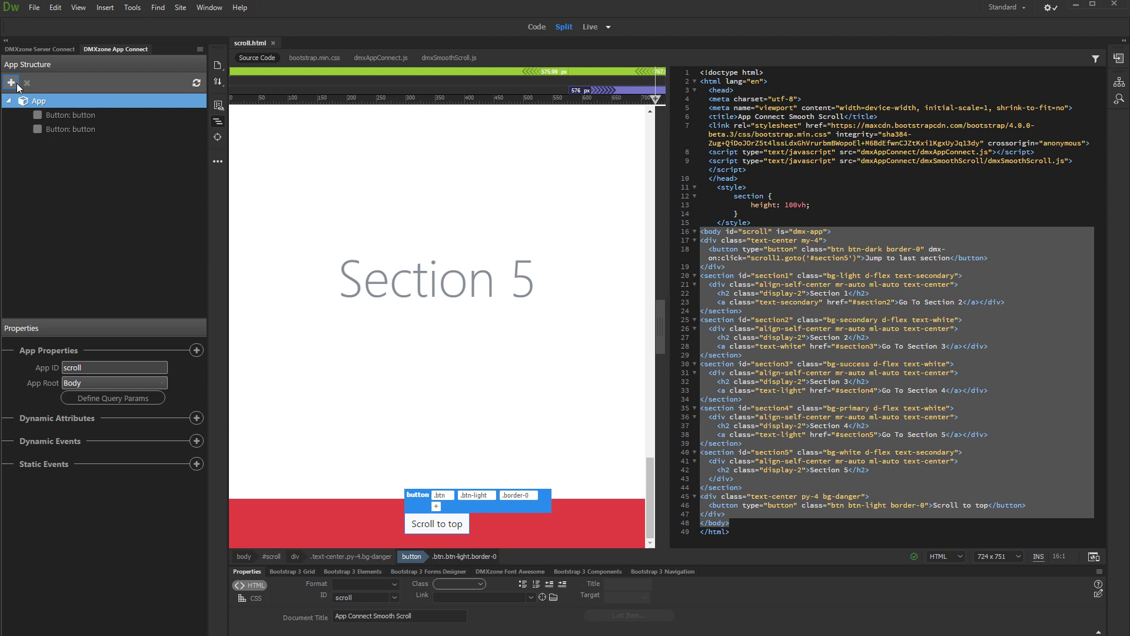
pyautogui.click(17, 83)
pyautogui.moveTo(54, 102)
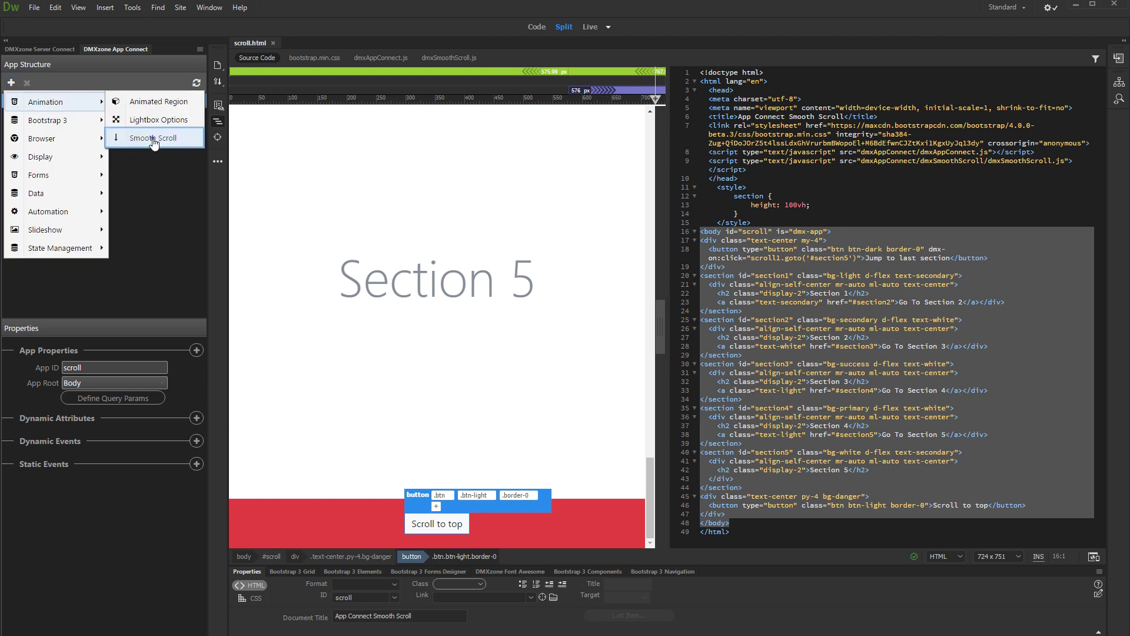
pyautogui.click(153, 139)
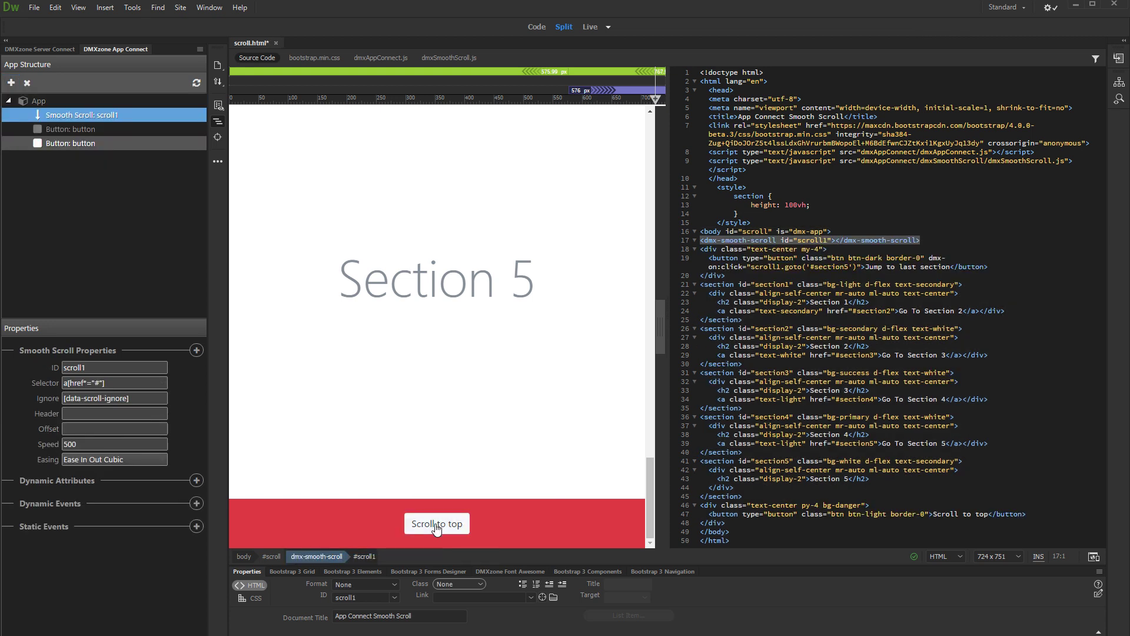
# Give the Scroll to top button a Mouse > Click dynamic event
pyautogui.click(435, 529)
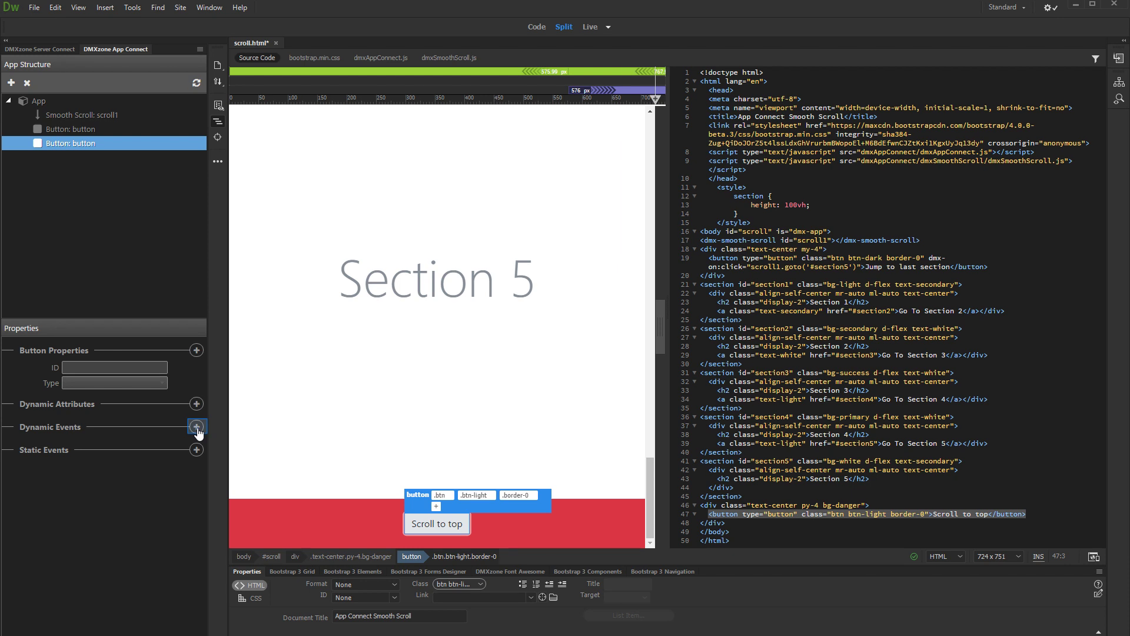
pyautogui.click(196, 428)
pyautogui.moveTo(162, 481)
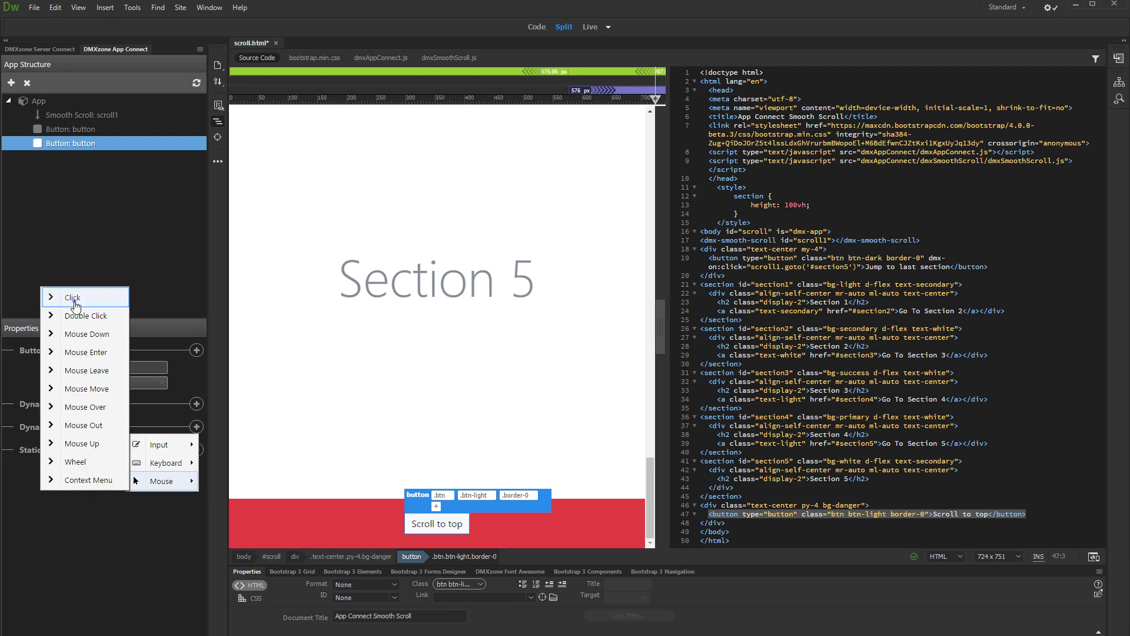
pyautogui.click(73, 300)
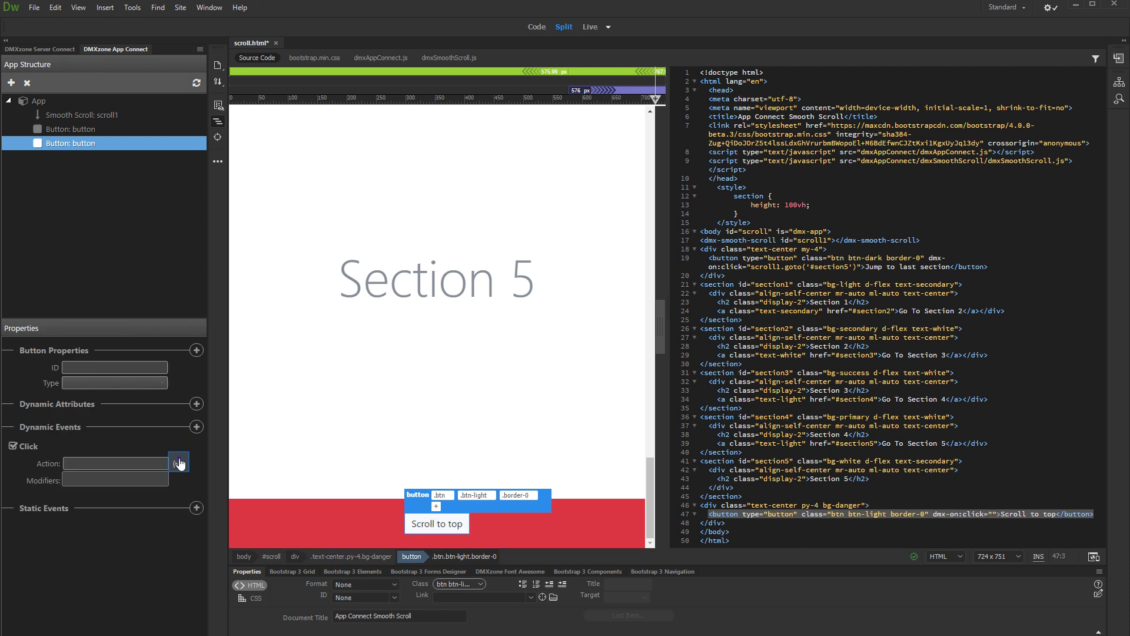
# Set the button's Click action to scroll1 Go To with Position 0
pyautogui.click(179, 463)
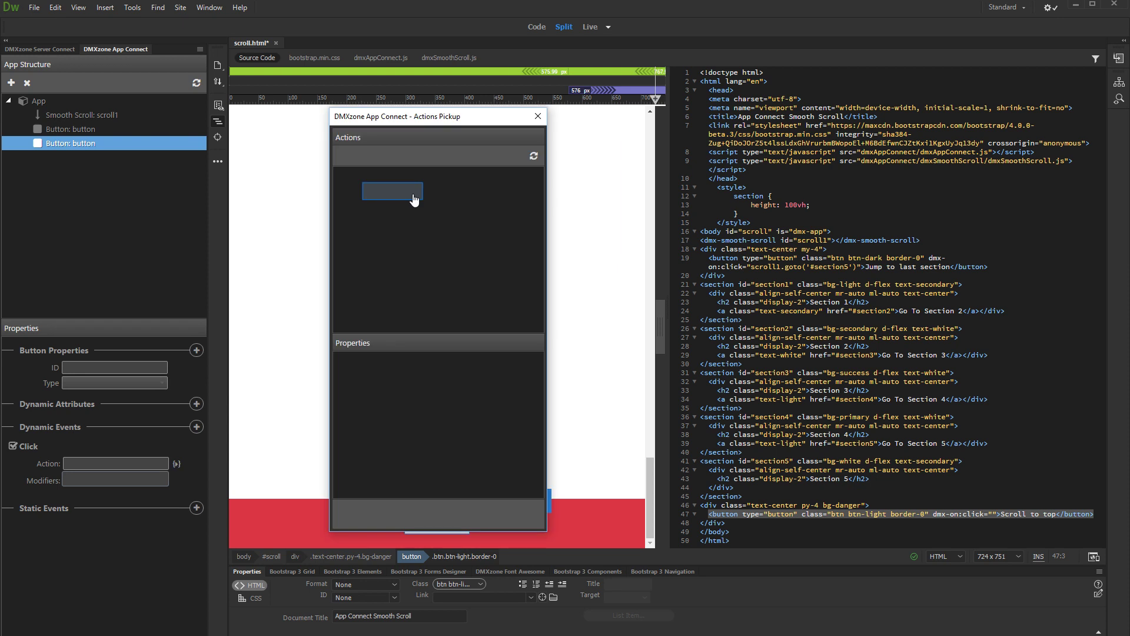
pyautogui.click(408, 191)
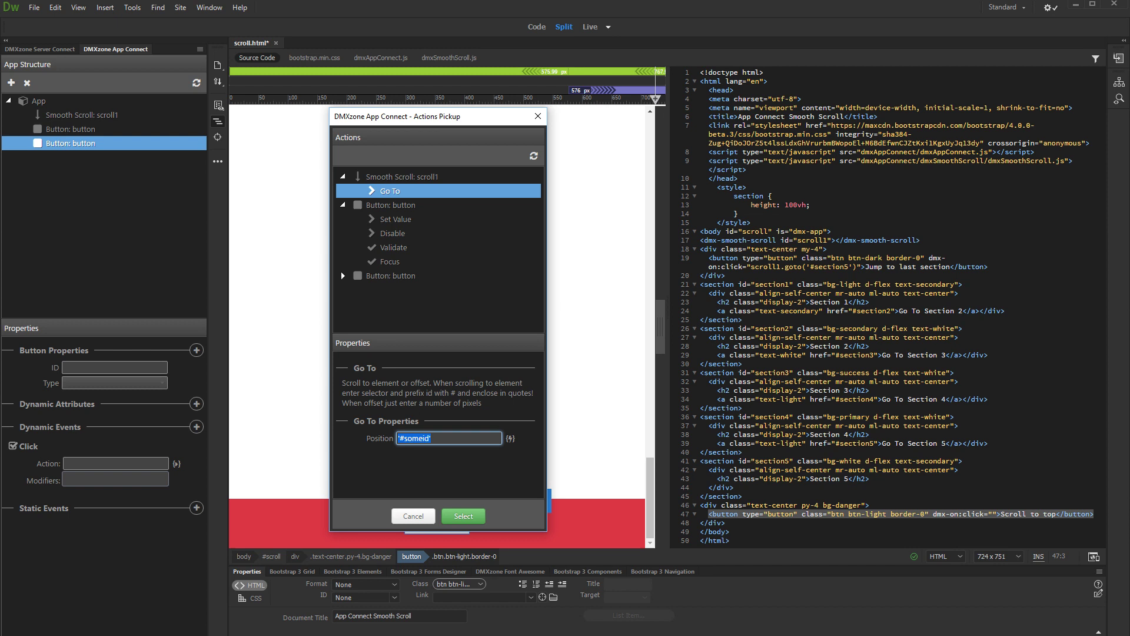
pyautogui.write('0')
pyautogui.click(462, 517)
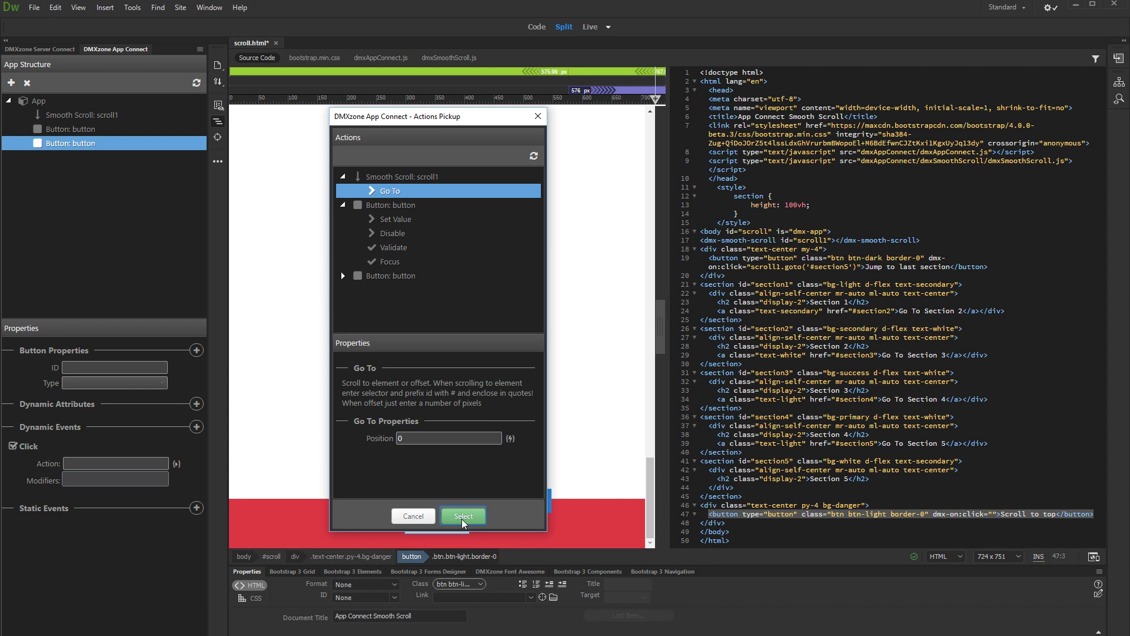
# Apply the scroll1.goto(0) action, preview the page in Chrome, and jump to the last section
pyautogui.click(462, 518)
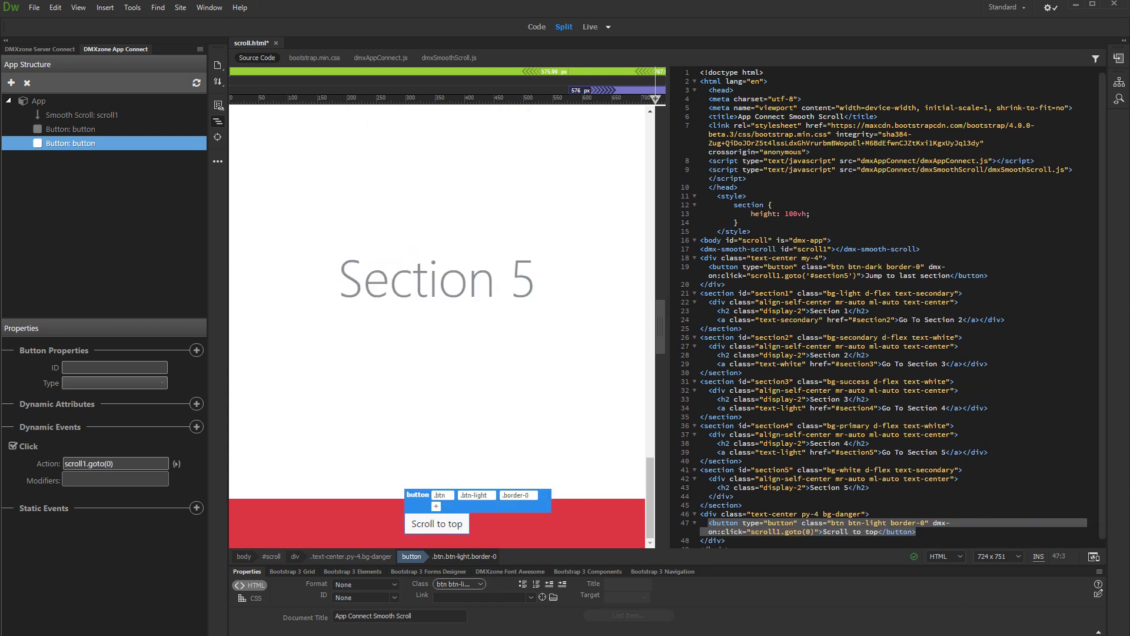
pyautogui.press('F12')
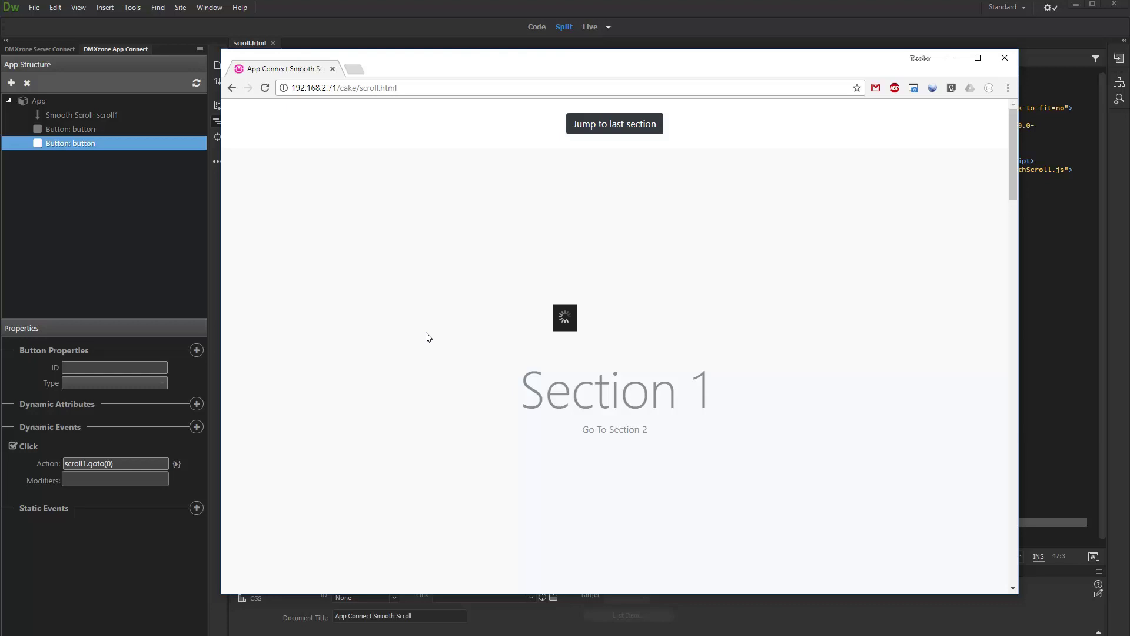
pyautogui.click(618, 132)
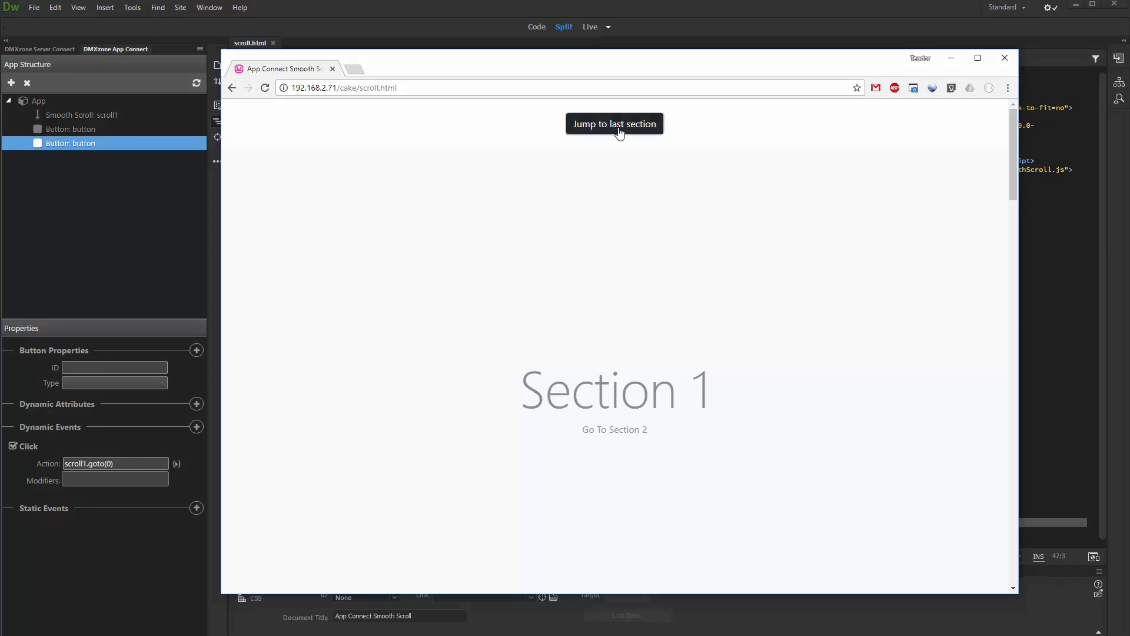